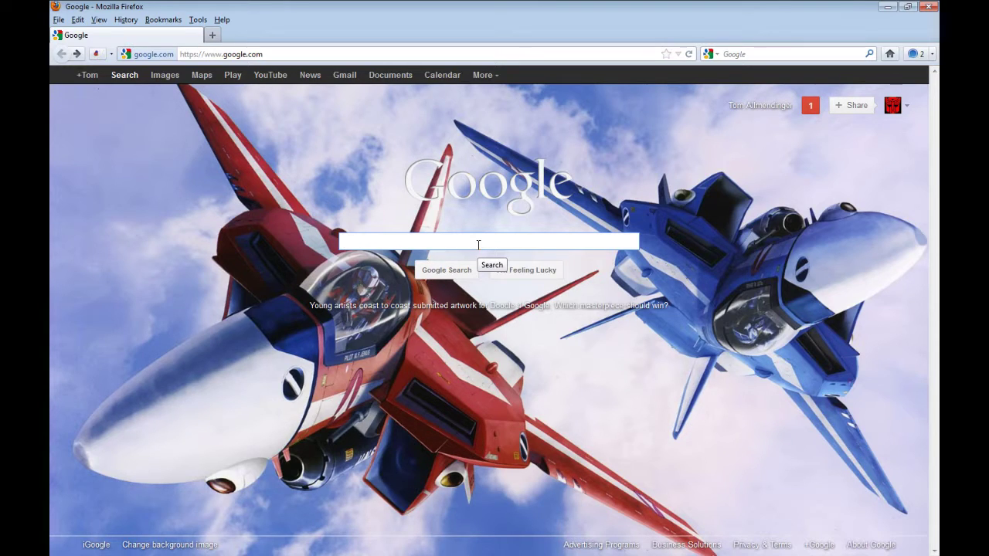
- Search the web for "Ventrilo" and open the download page of the official ventrilo.com site
{"action": "type", "text": "Ventrilo"}
{"action": "key", "text": "Return"}
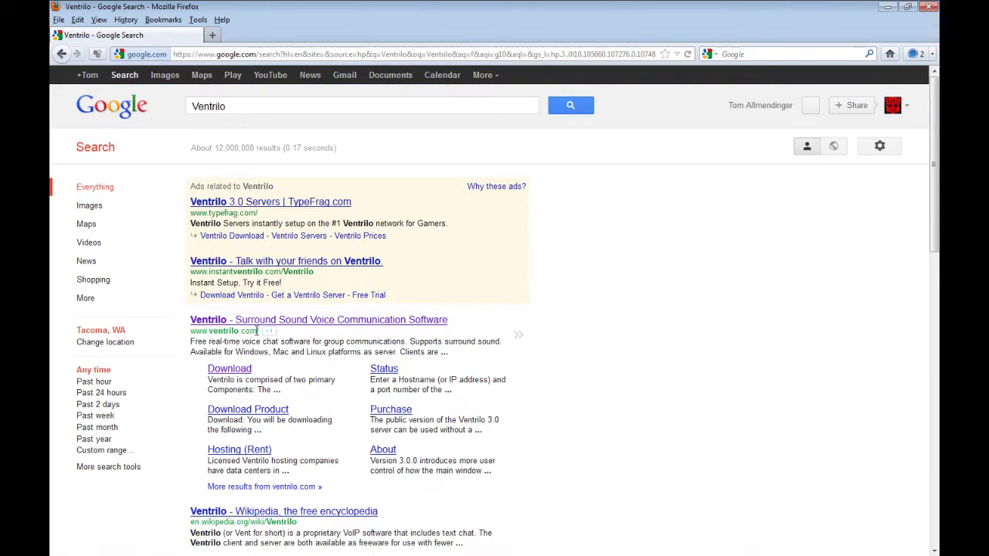
{"action": "left_click", "coordinate": [236, 324]}
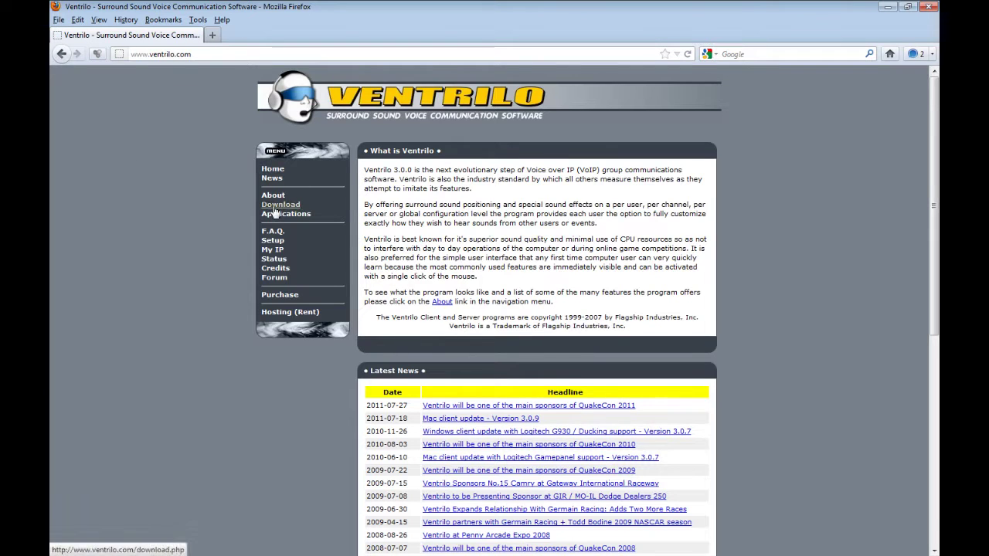
{"action": "left_click", "coordinate": [275, 206]}
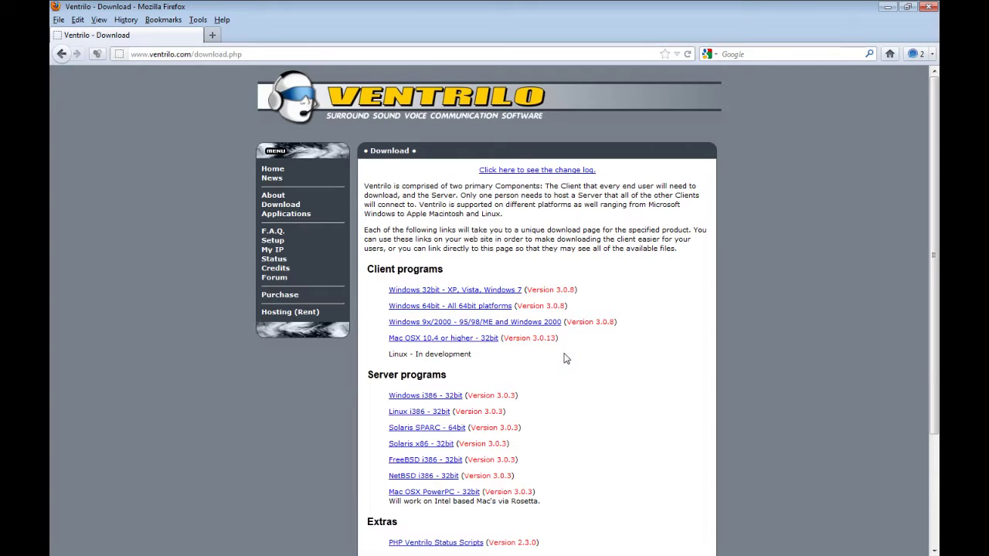
- Download the Windows 64bit Ventrilo client, version 3.0.8, agreeing to the terms and saving the installer in the Downloads folder
{"action": "scroll", "coordinate": [564, 358], "scroll_direction": "down", "scroll_amount": 3}
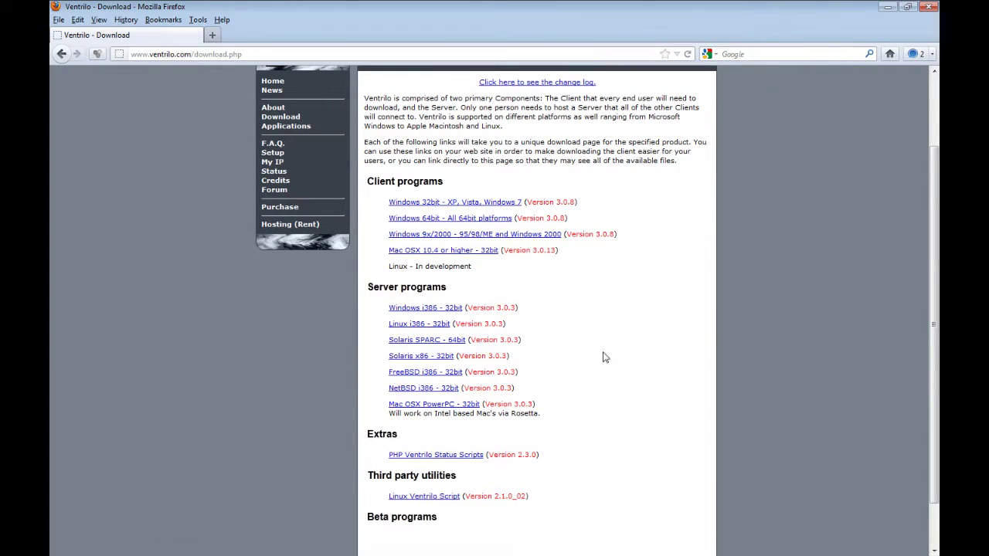
{"action": "scroll", "coordinate": [605, 357], "scroll_direction": "up", "scroll_amount": 3}
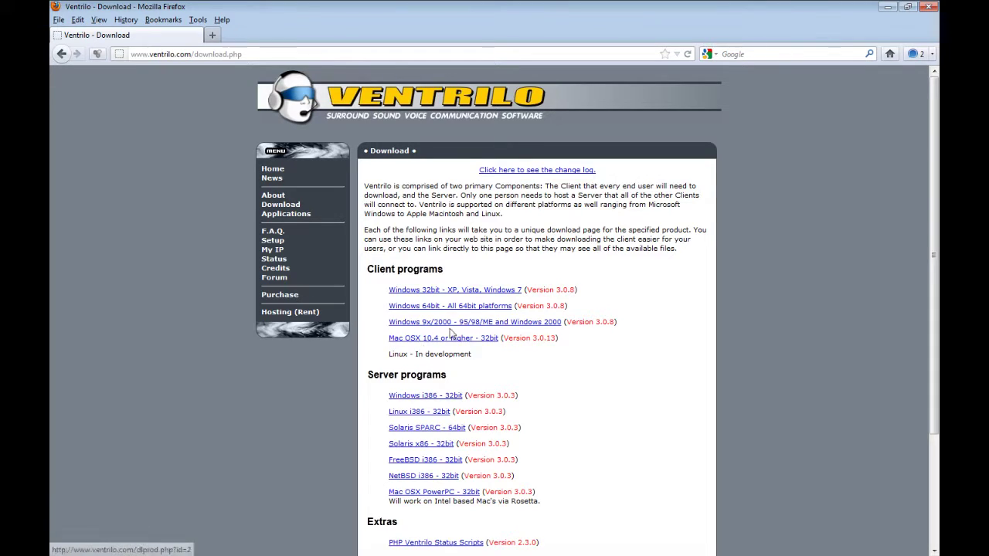
{"action": "left_click", "coordinate": [414, 309]}
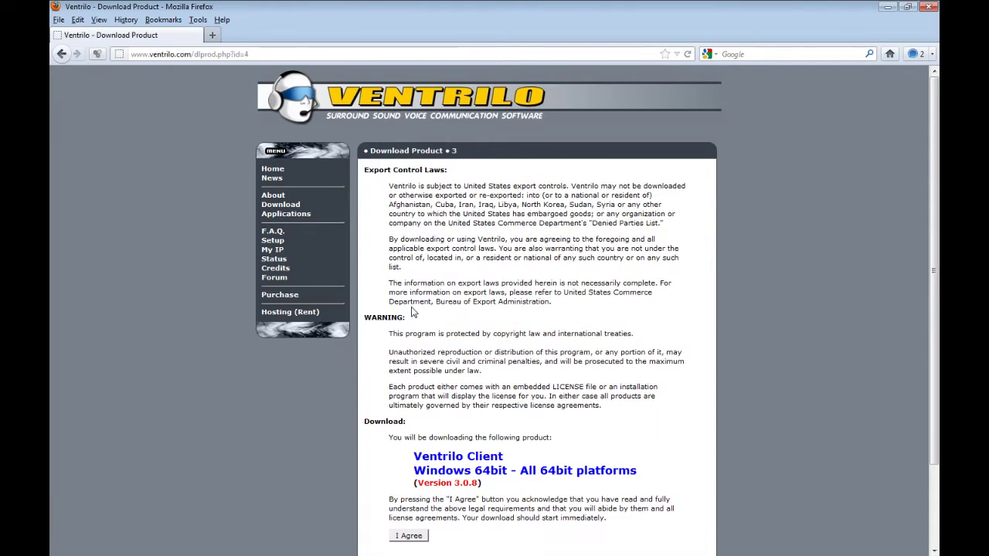
{"action": "scroll", "coordinate": [513, 436], "scroll_direction": "down", "scroll_amount": 2}
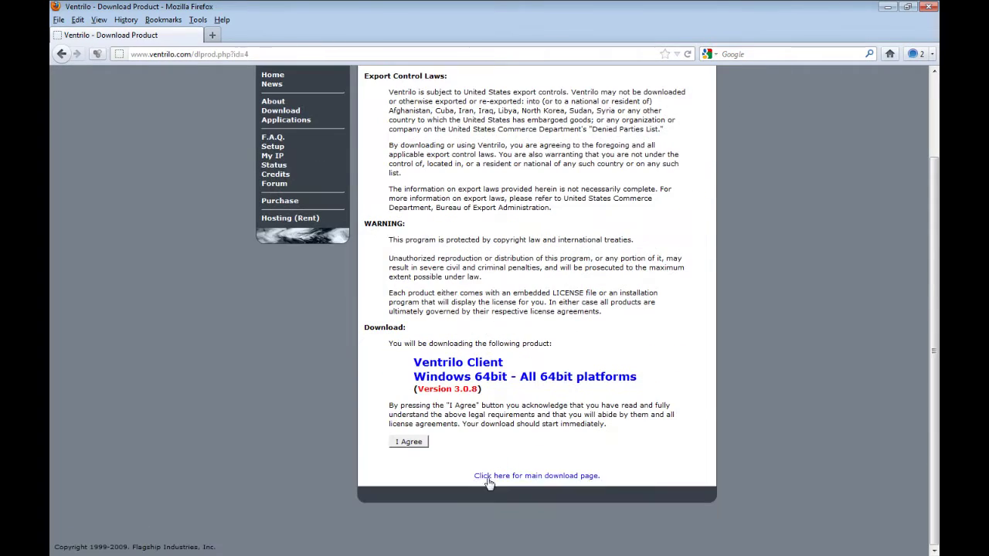
{"action": "left_click", "coordinate": [410, 446]}
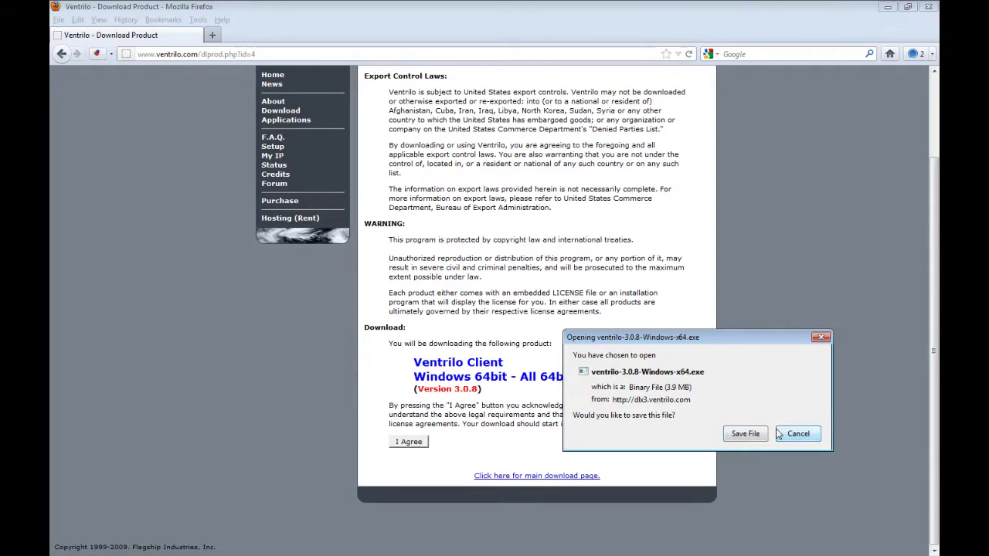
{"action": "left_click", "coordinate": [749, 433]}
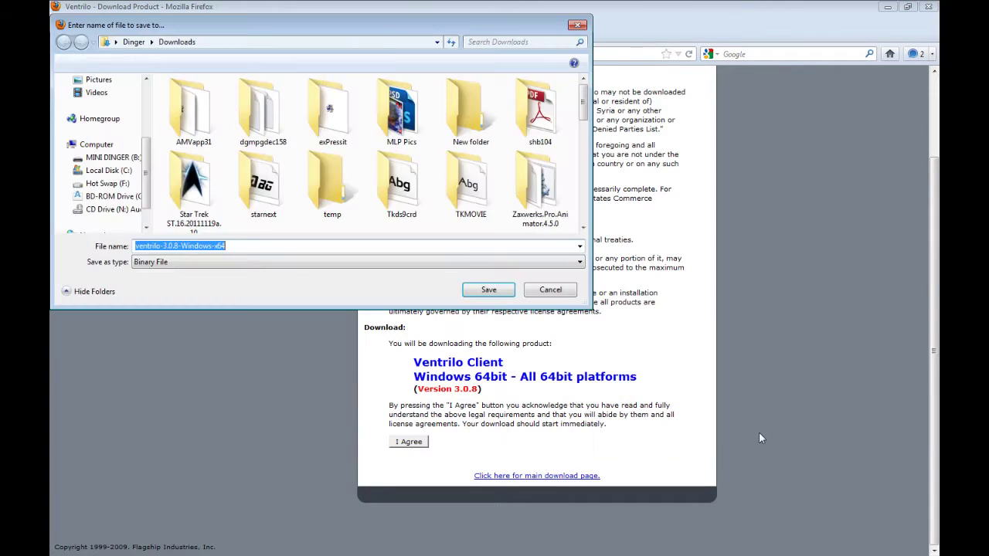
{"action": "left_click", "coordinate": [485, 289]}
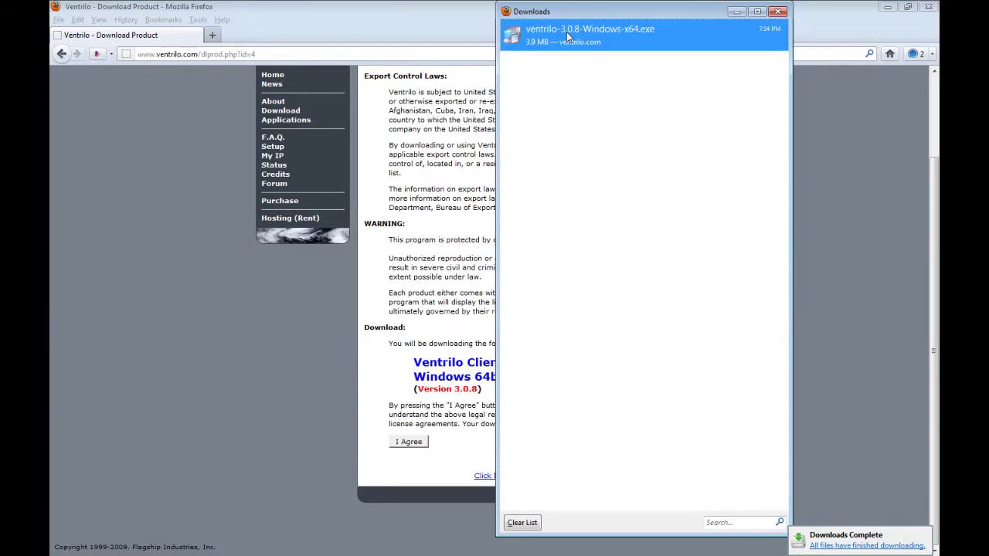
- Run the downloaded ventrilo-3.0.8-Windows-x64.exe, accept the license agreement and complete the installation with the default options
{"action": "double_click", "coordinate": [566, 31]}
{"action": "left_click", "coordinate": [528, 293]}
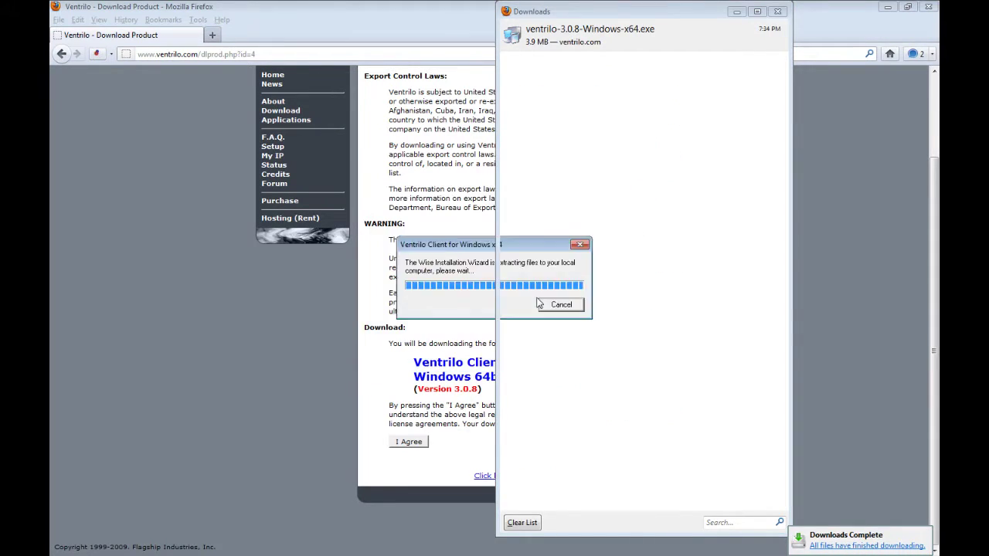
{"action": "left_click", "coordinate": [572, 386]}
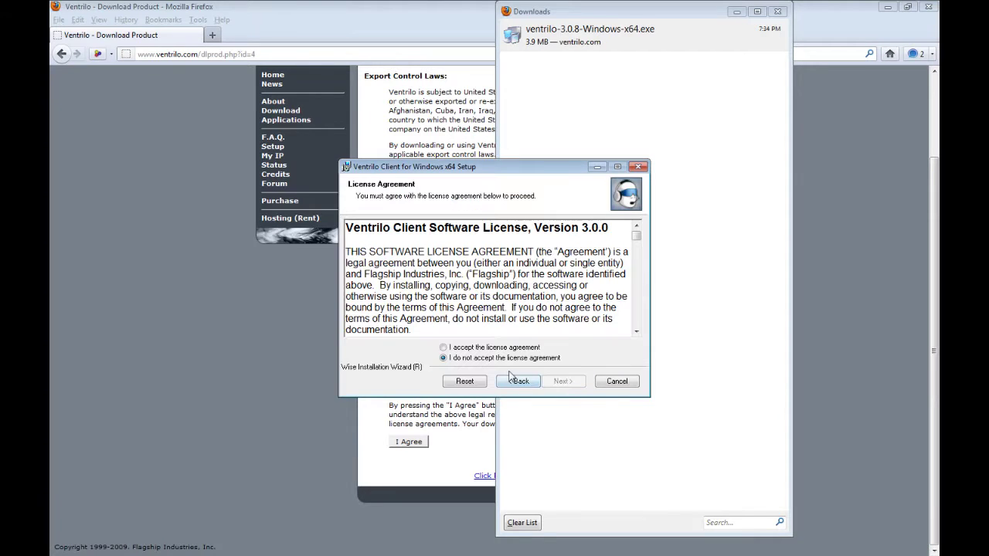
{"action": "left_click", "coordinate": [503, 347]}
{"action": "left_click", "coordinate": [562, 382]}
{"action": "left_click", "coordinate": [562, 382]}
{"action": "left_click", "coordinate": [562, 382]}
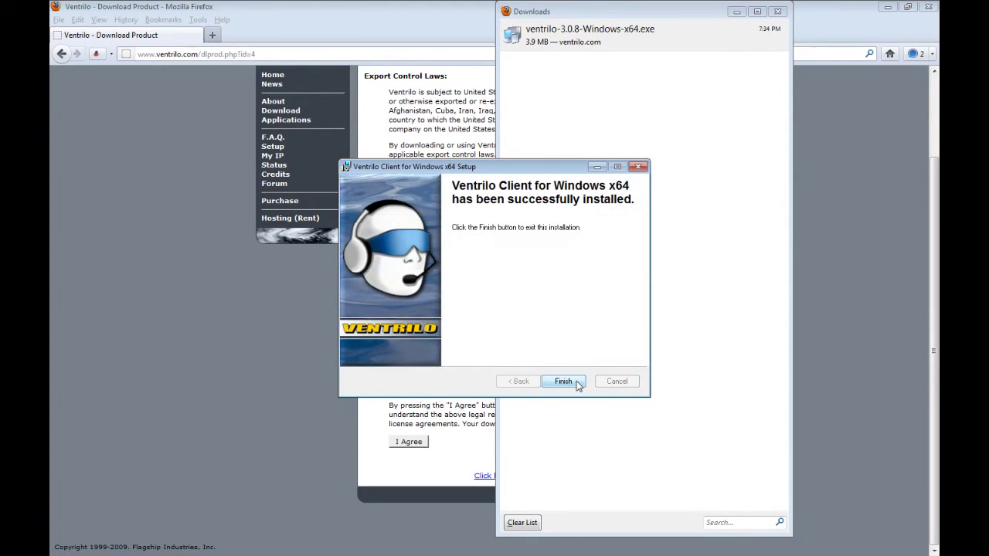
{"action": "left_click", "coordinate": [577, 384]}
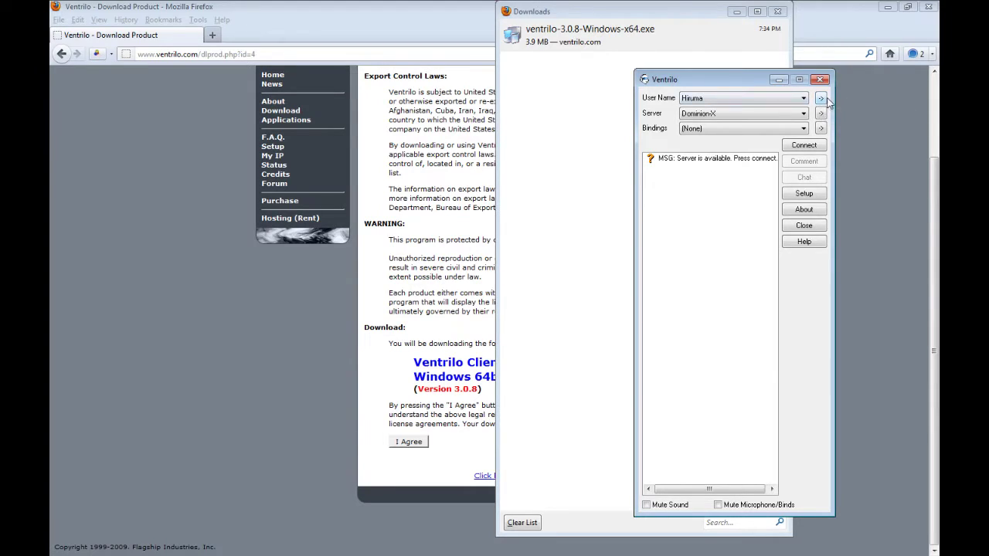
- Create a new Ventrilo user named "Test Username" with the phonetic "Test", play the phonetic and save the user
{"action": "left_click", "coordinate": [820, 98]}
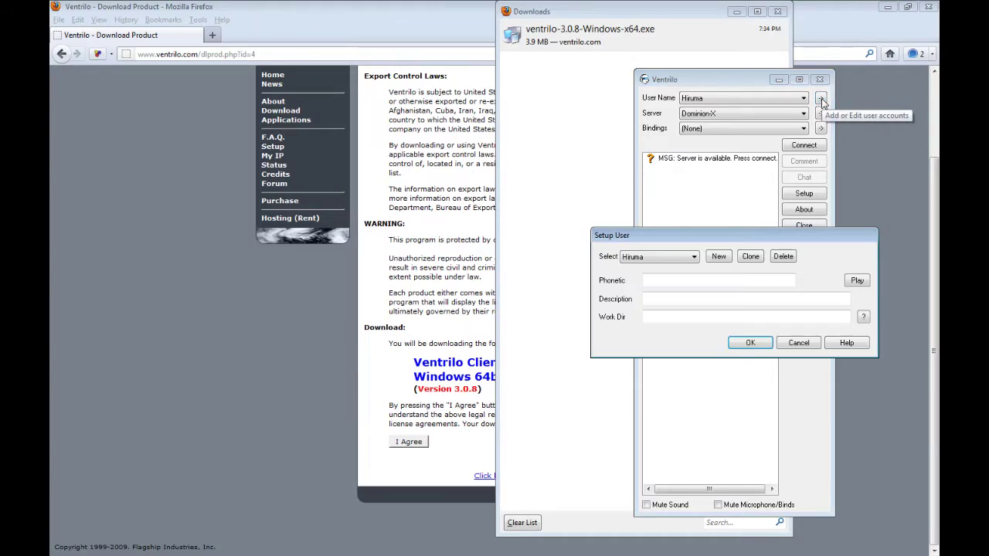
{"action": "left_click", "coordinate": [720, 257]}
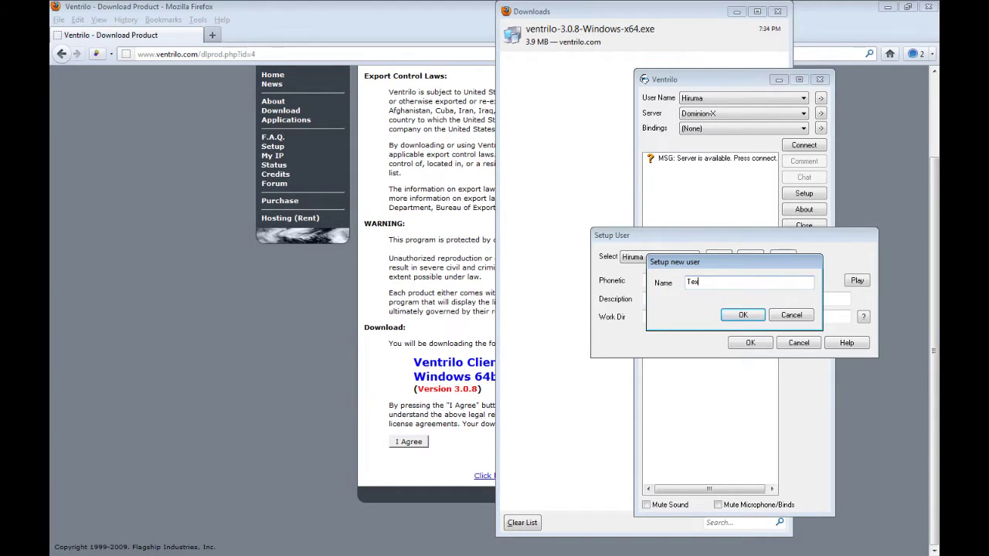
{"action": "type", "text": "st Username"}
{"action": "left_click", "coordinate": [739, 315]}
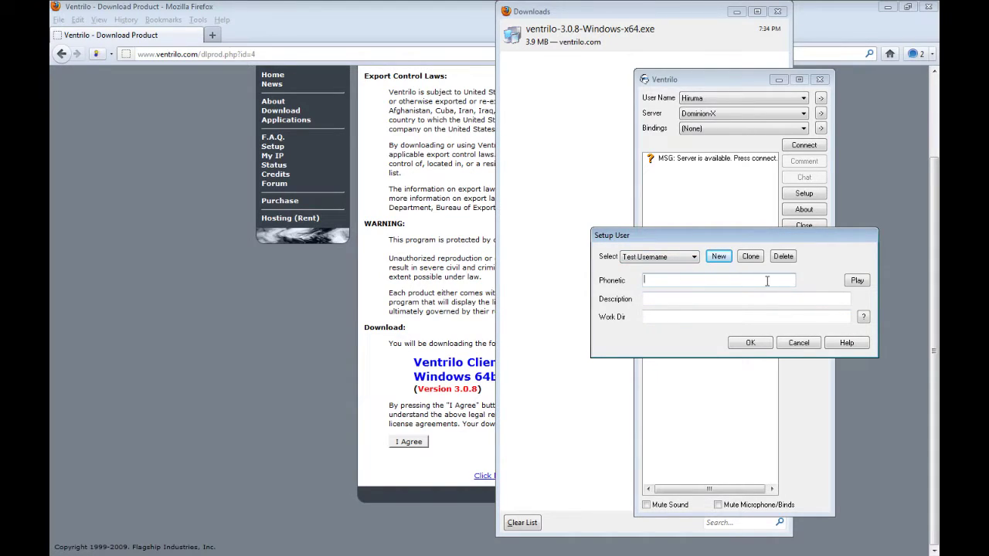
{"action": "left_click", "coordinate": [860, 280]}
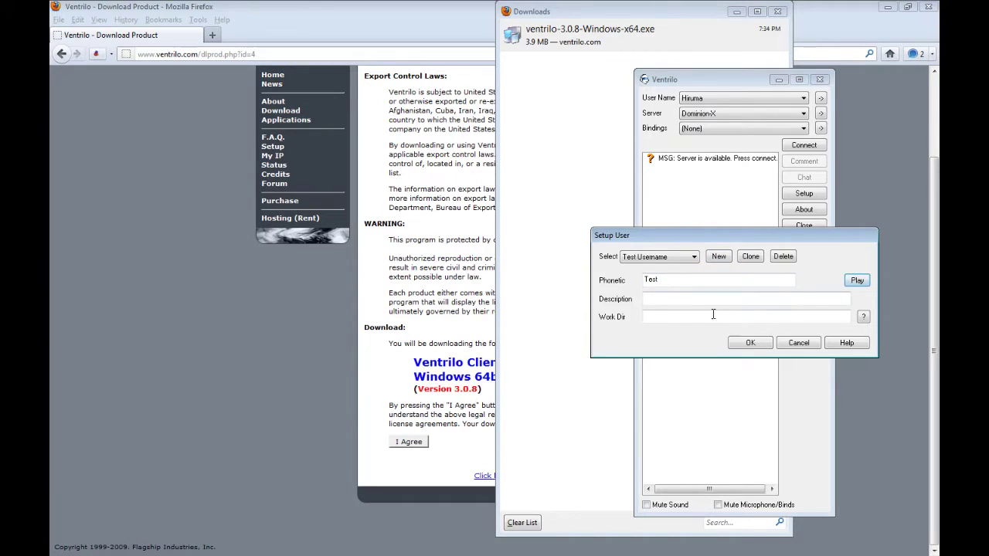
{"action": "left_click", "coordinate": [751, 343]}
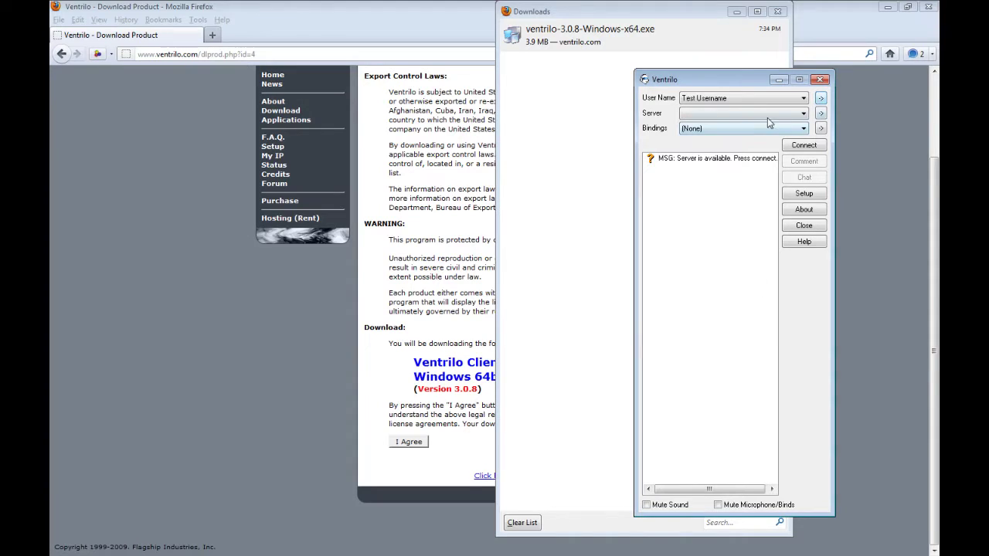
- Try to add a server connection named "Test Server", go over its port number and password fields, and discard it
{"action": "left_click", "coordinate": [821, 114]}
{"action": "left_click", "coordinate": [689, 216]}
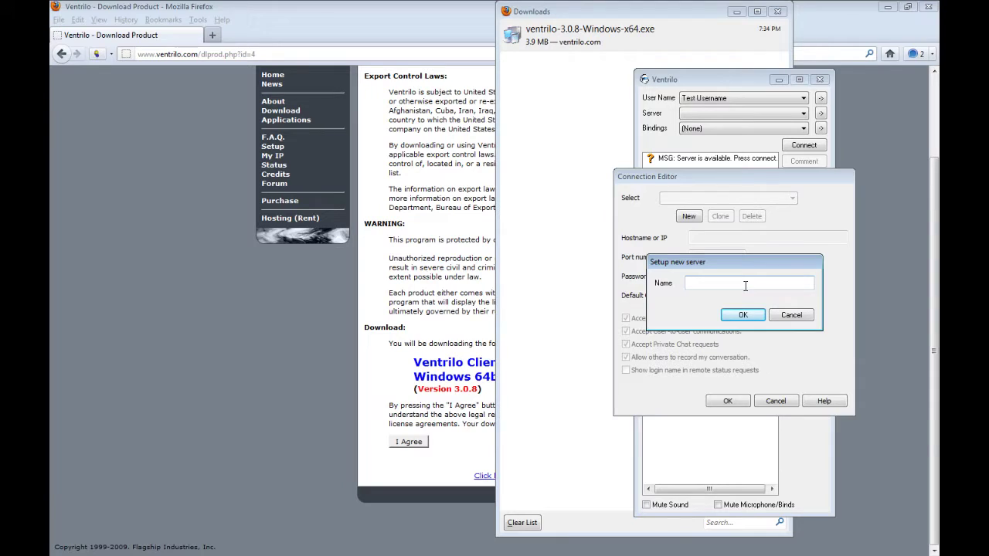
{"action": "type", "text": "Test Server"}
{"action": "left_click", "coordinate": [742, 317]}
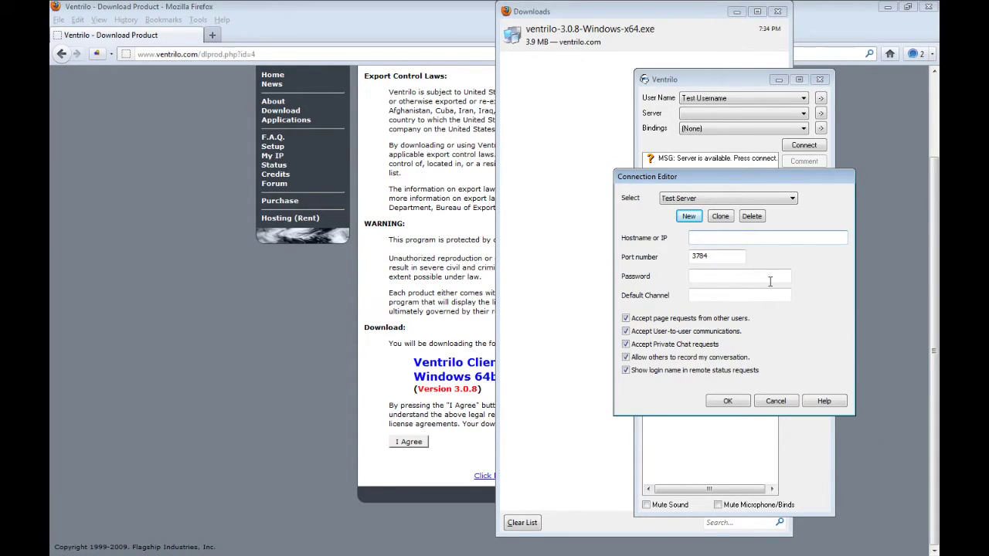
{"action": "left_click", "coordinate": [726, 262]}
{"action": "double_click", "coordinate": [726, 262]}
{"action": "left_click", "coordinate": [702, 278]}
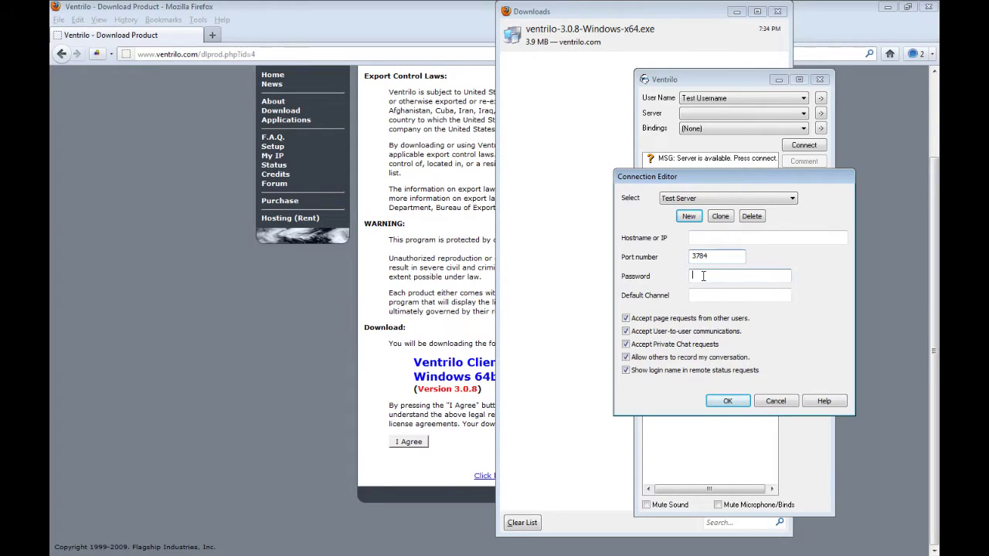
{"action": "left_click", "coordinate": [781, 403]}
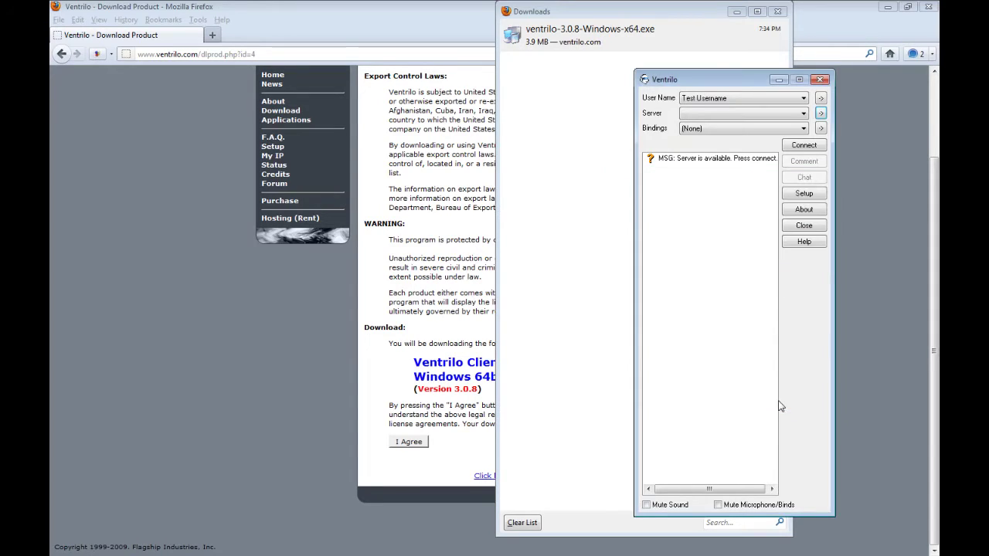
- Set the push-to-talk hotkey to the Grave key in Ventrilo's voice setup
{"action": "left_click", "coordinate": [798, 198]}
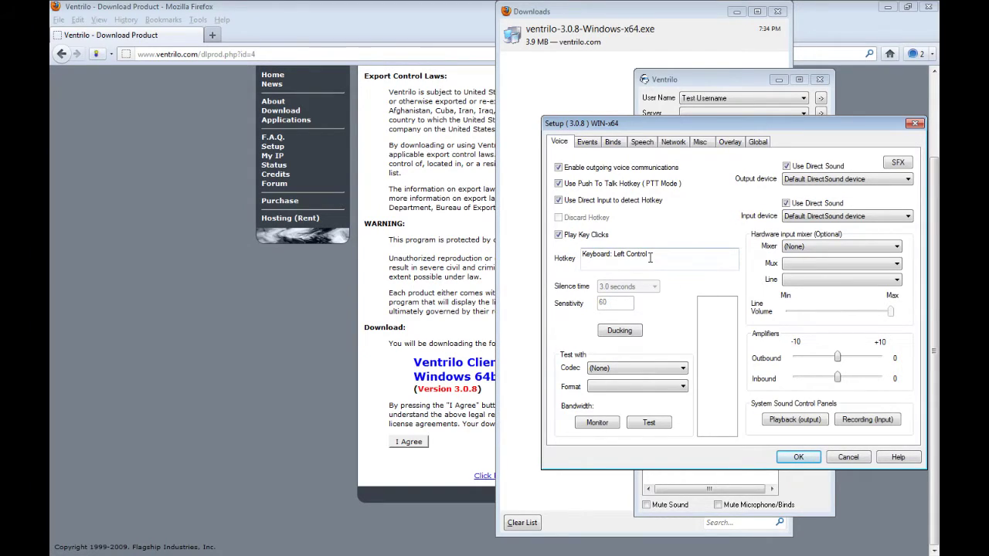
{"action": "left_click", "coordinate": [648, 260]}
{"action": "key", "text": "grave"}
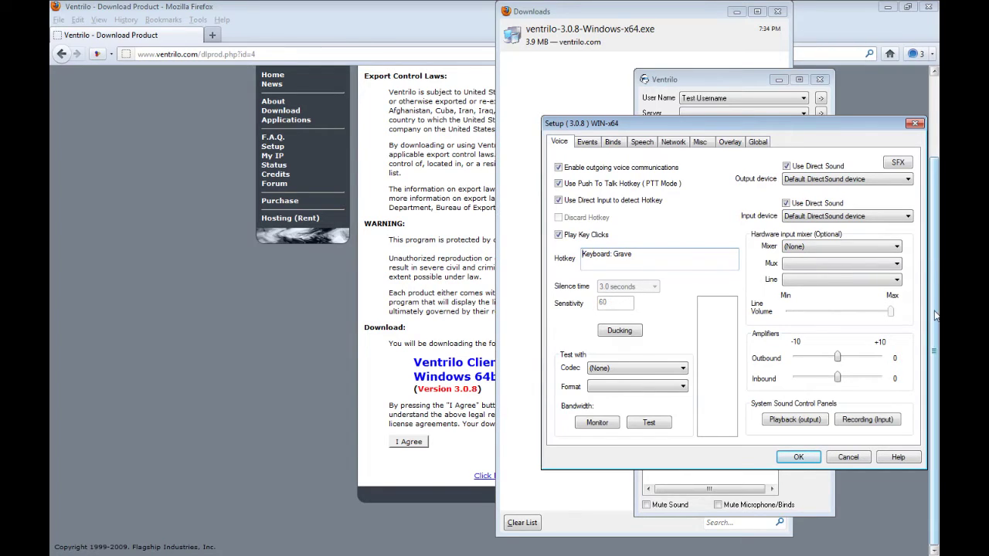
- Set the hardware input mixer to Realtek Digital Input and raise the outbound amplifier to 10
{"action": "left_click", "coordinate": [825, 255]}
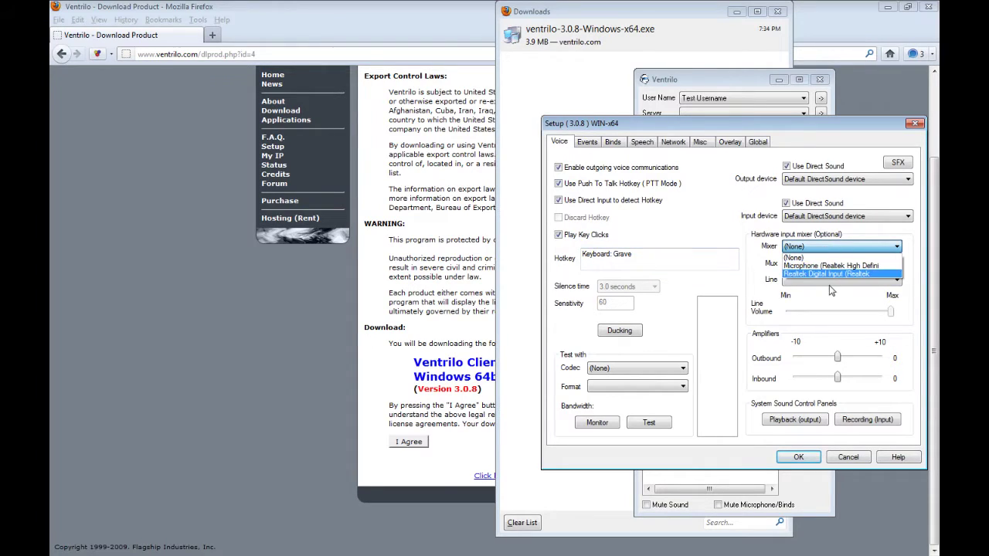
{"action": "left_click", "coordinate": [832, 276]}
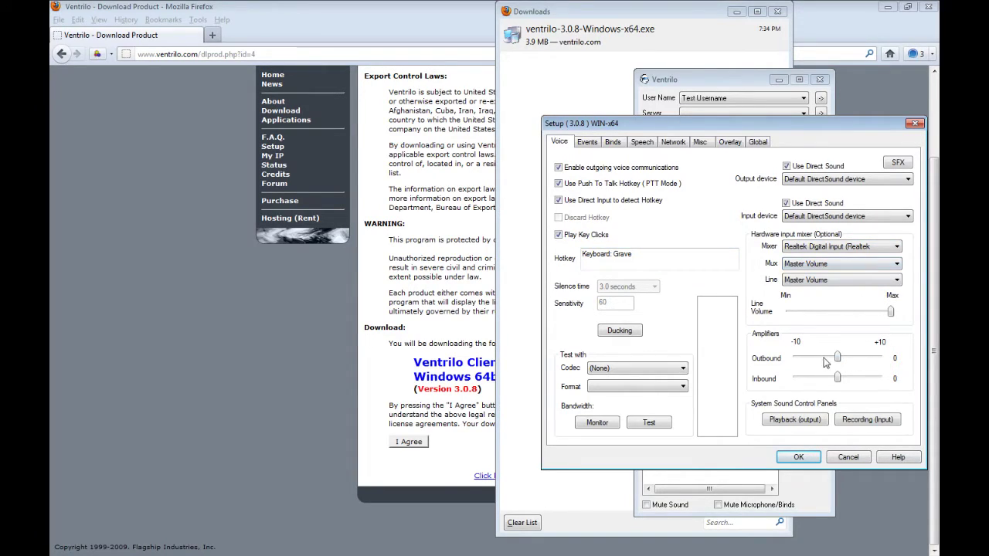
{"action": "left_click_drag", "start_coordinate": [837, 358], "coordinate": [880, 358]}
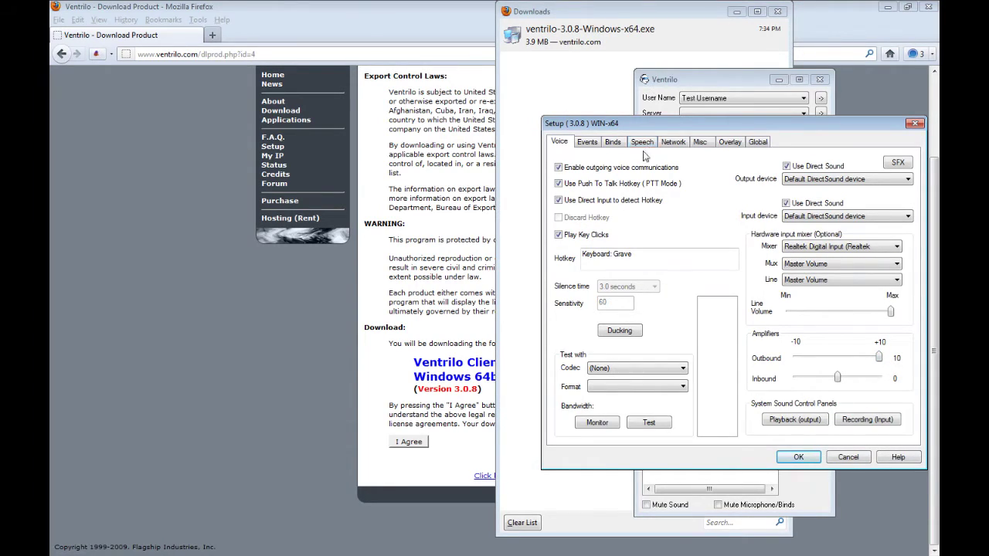
- Preview an event sound, set all event notifications to Nothing and save the setup
{"action": "left_click", "coordinate": [593, 145]}
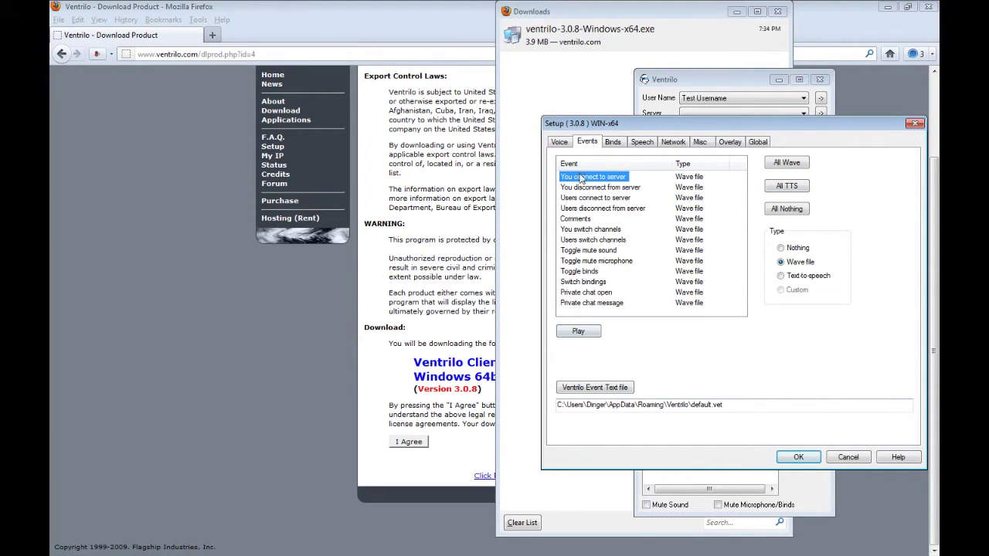
{"action": "left_click", "coordinate": [586, 334]}
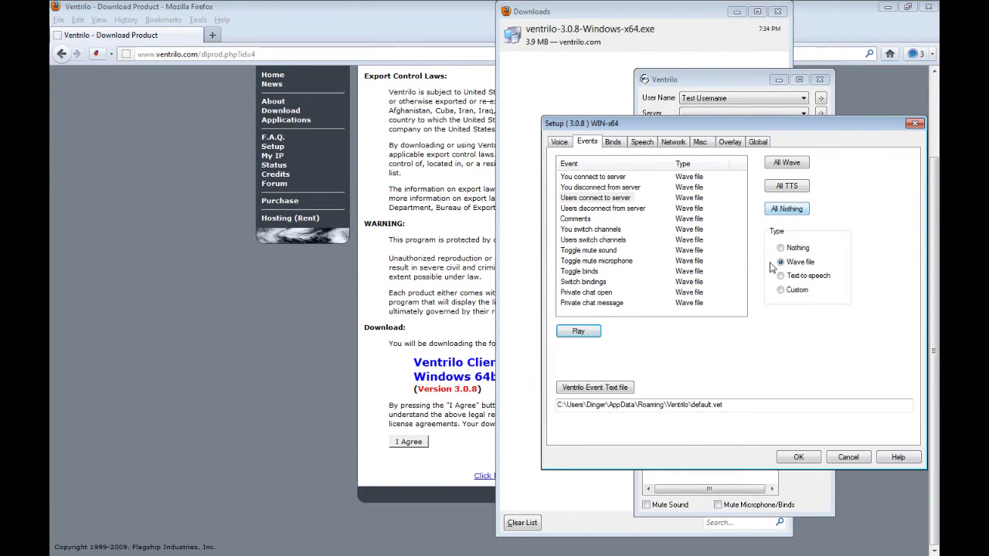
{"action": "left_click", "coordinate": [785, 214]}
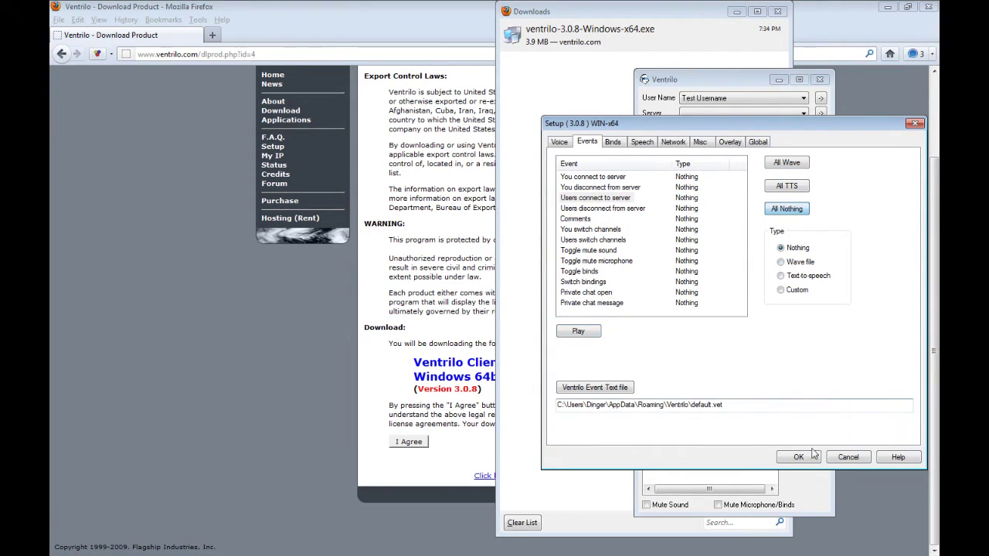
{"action": "left_click", "coordinate": [809, 456]}
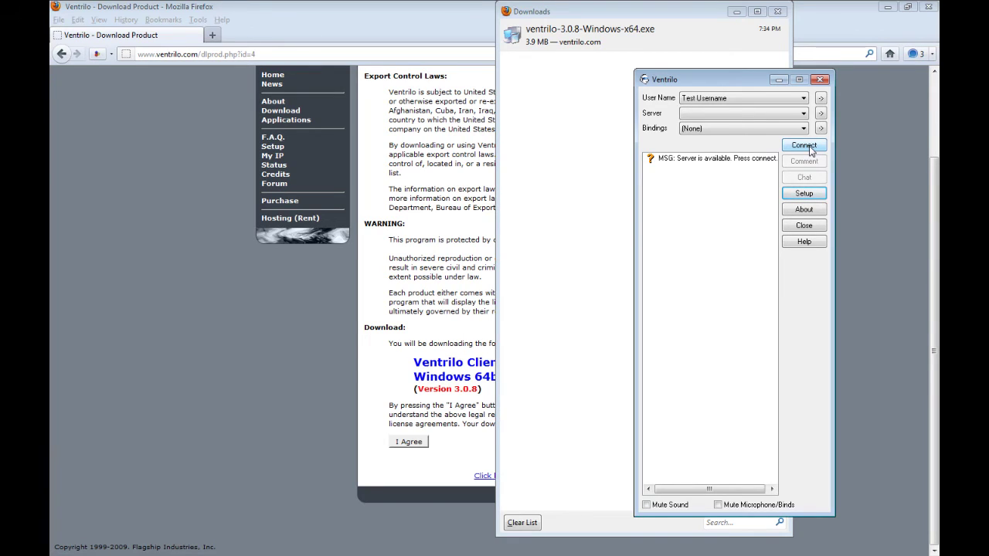
- Reopen the voice setup and check the format choices for the voice test
{"action": "left_click", "coordinate": [817, 200]}
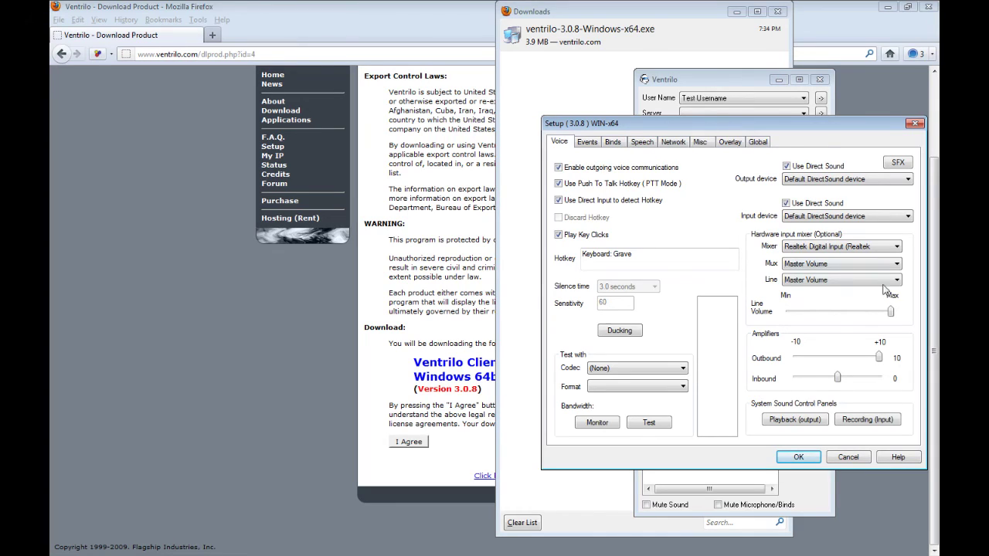
{"action": "left_click", "coordinate": [637, 389]}
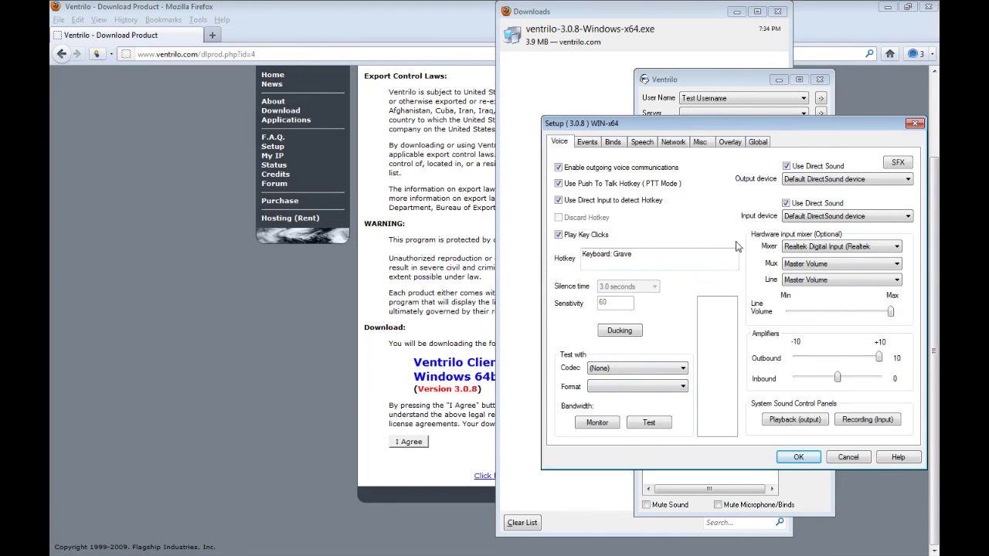